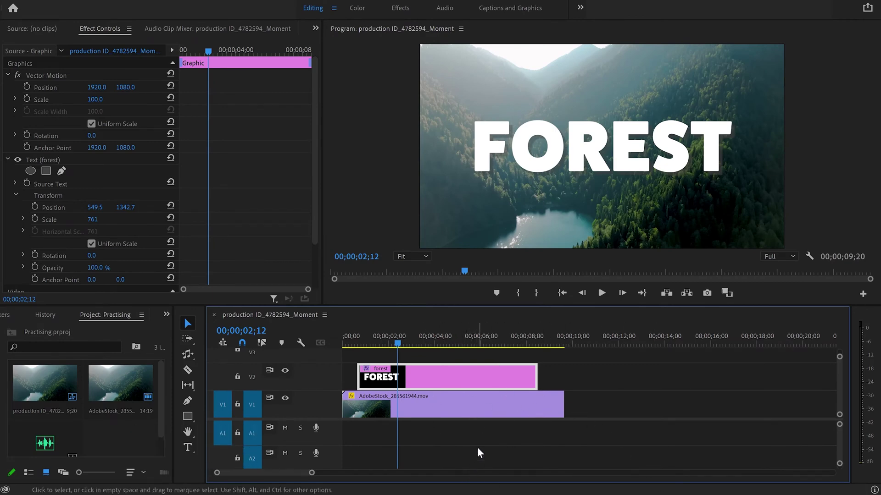
# Search the Effects panel for 'linea' and drag Linear Wipe onto the FOREST title clip on V2.
pyautogui.click(167, 315)
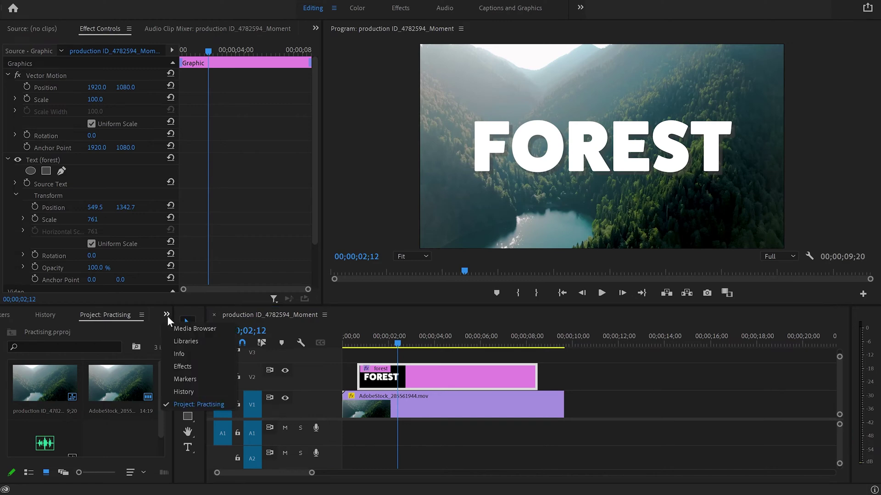
pyautogui.click(188, 368)
pyautogui.click(98, 327)
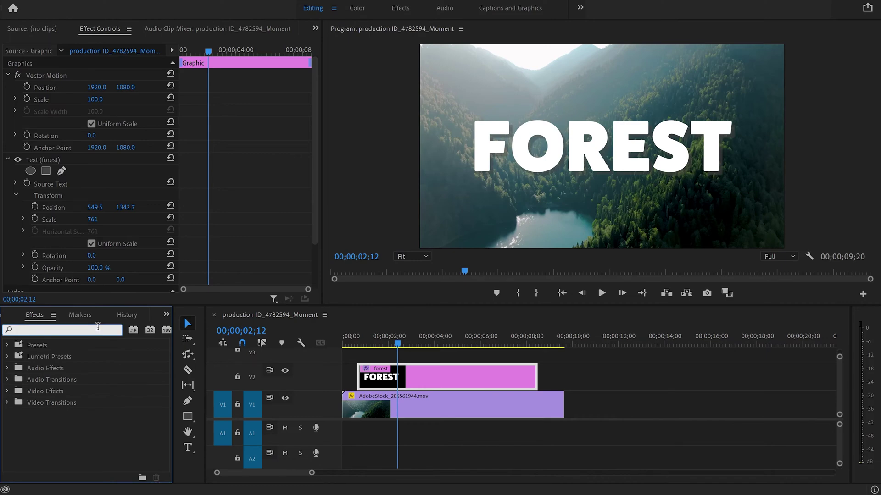
pyautogui.write('linea')
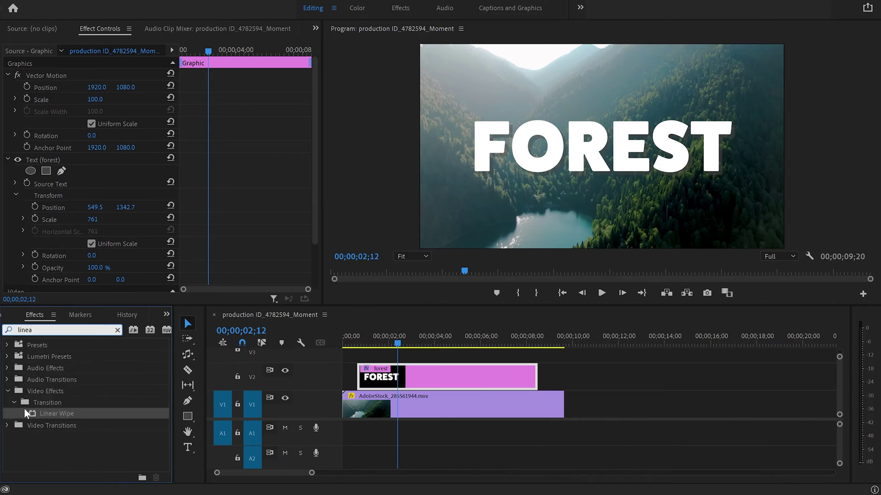
pyautogui.moveTo(54, 414); pyautogui.dragTo(436, 374)
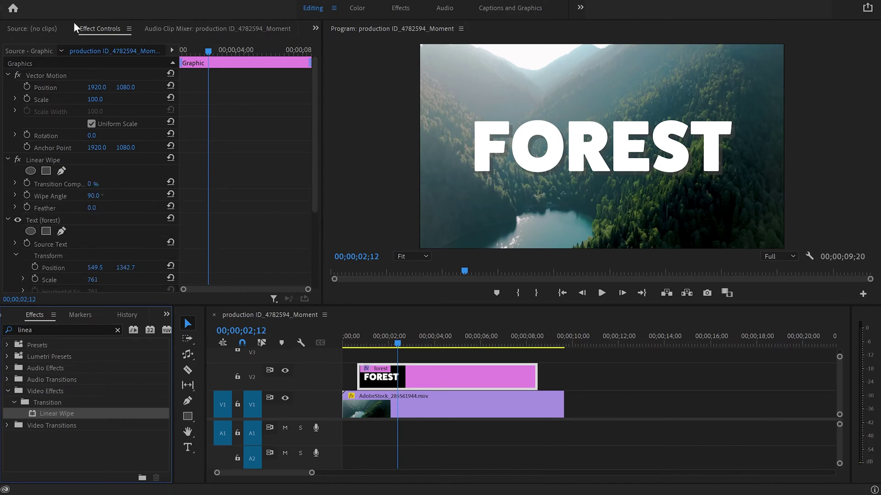
# At 00;00;00;27, keyframe Linear Wipe to 100% Transition Completion and a 270° Wipe Angle.
pyautogui.scroll(-1, 133, 167)
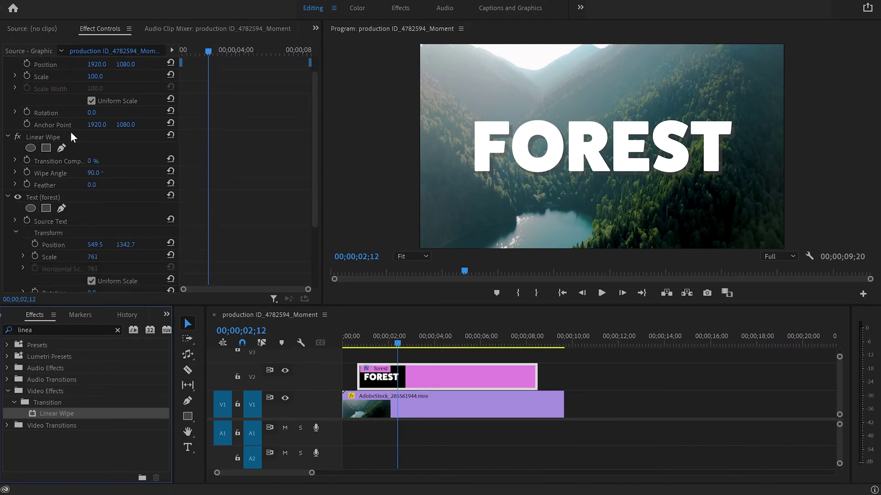
pyautogui.click(54, 137)
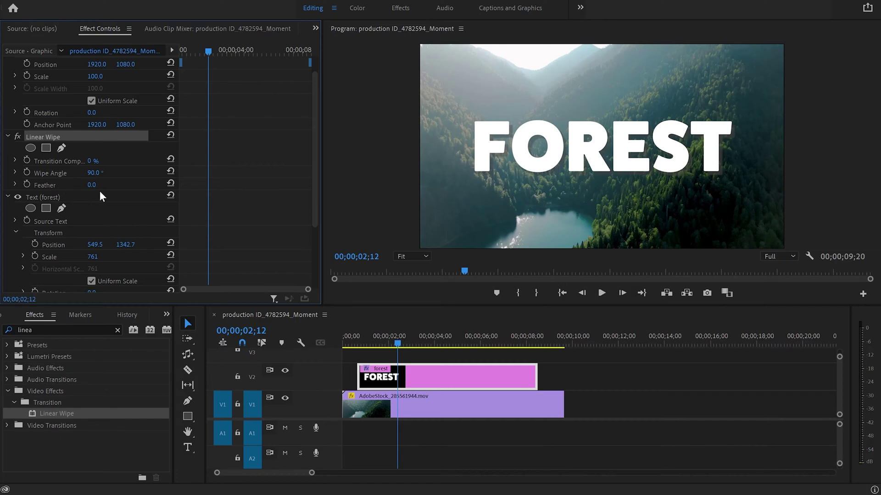
pyautogui.moveTo(213, 57); pyautogui.dragTo(185, 62)
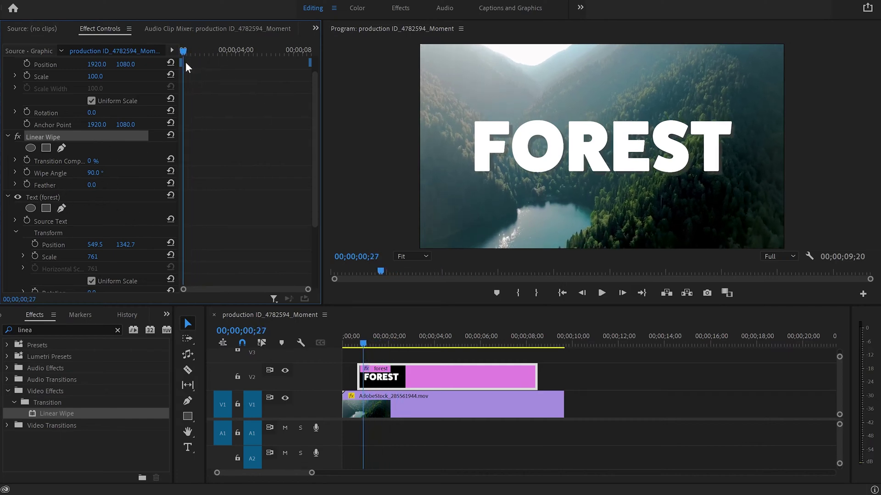
pyautogui.click(28, 160)
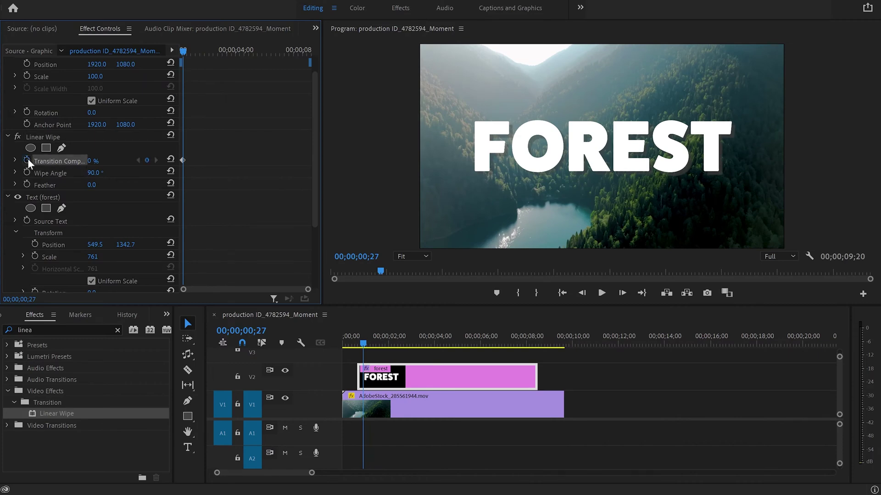
pyautogui.click(26, 171)
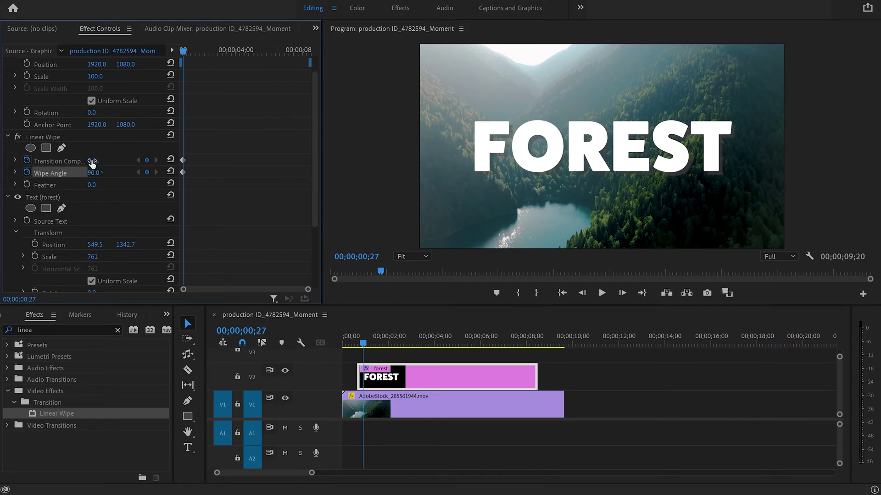
pyautogui.moveTo(90, 161); pyautogui.dragTo(136, 161)
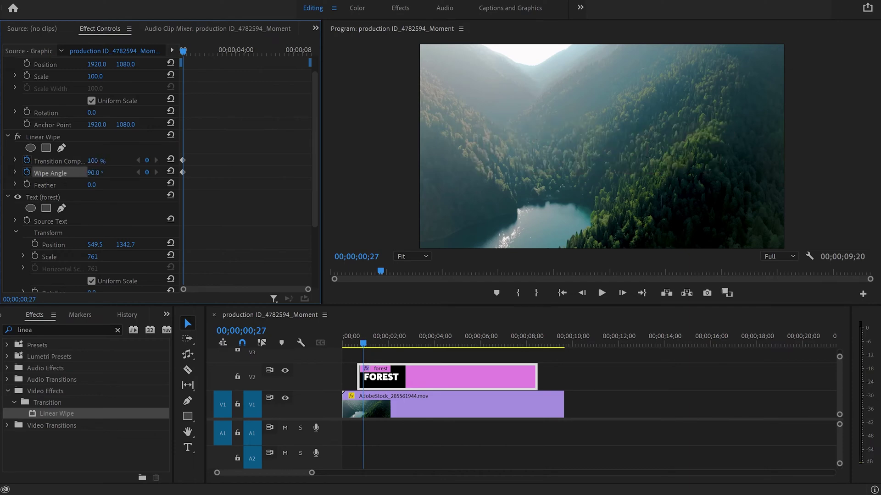
pyautogui.click(99, 171)
pyautogui.write('270')
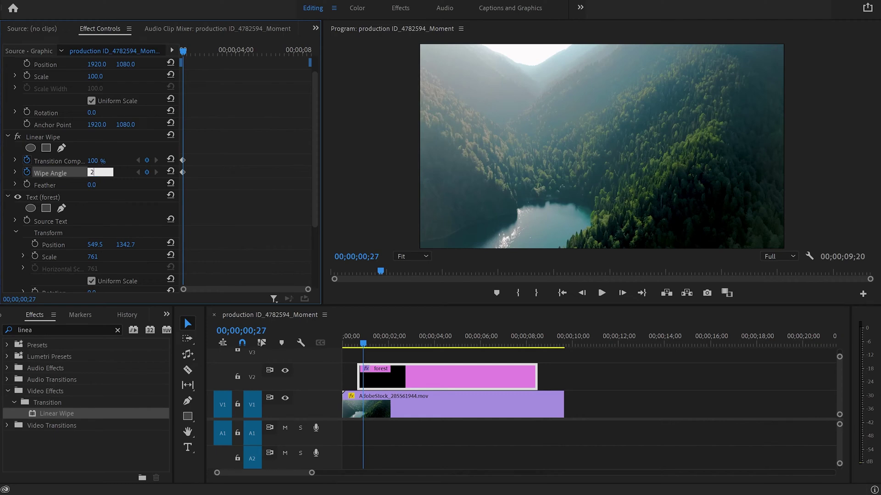
pyautogui.press('Return')
pyautogui.click(183, 172)
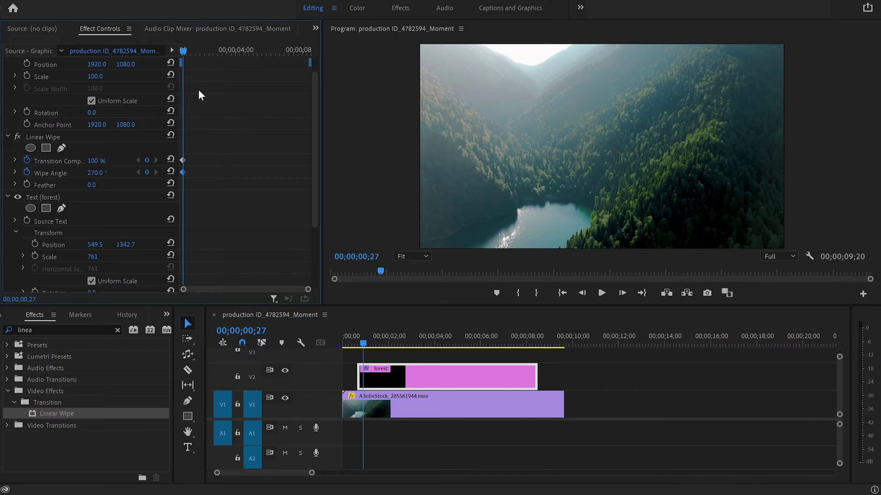
# At about 00;00;04;07, add a Wipe Angle keyframe and set Transition Completion to 0%.
pyautogui.moveTo(184, 49); pyautogui.dragTo(240, 59)
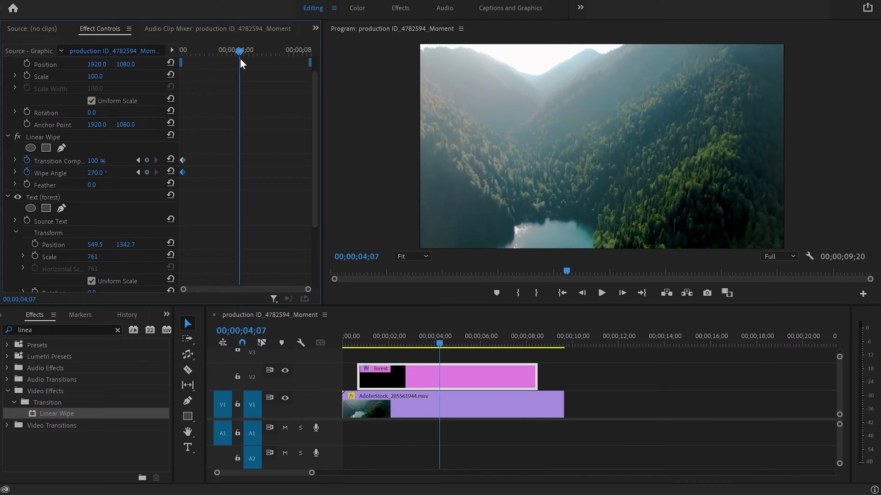
pyautogui.hotkey('ctrl', 'alt', 'k')
pyautogui.moveTo(102, 166); pyautogui.dragTo(60, 166)
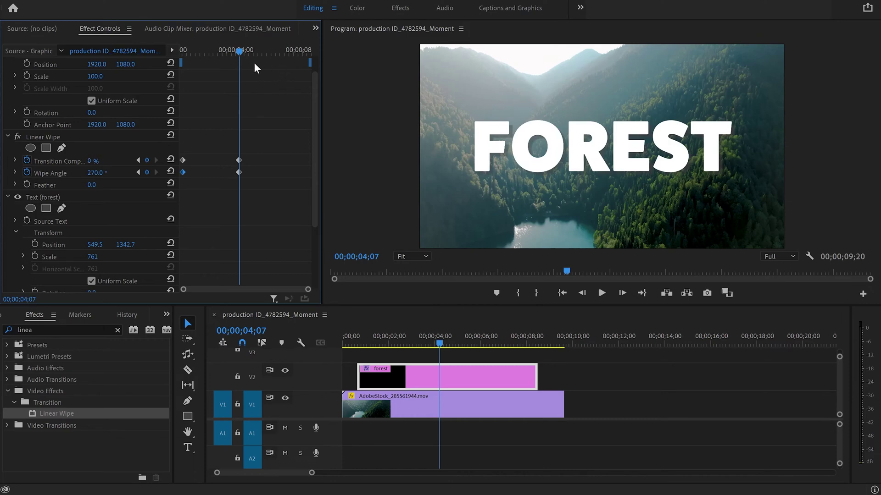
pyautogui.moveTo(240, 50); pyautogui.dragTo(249, 72)
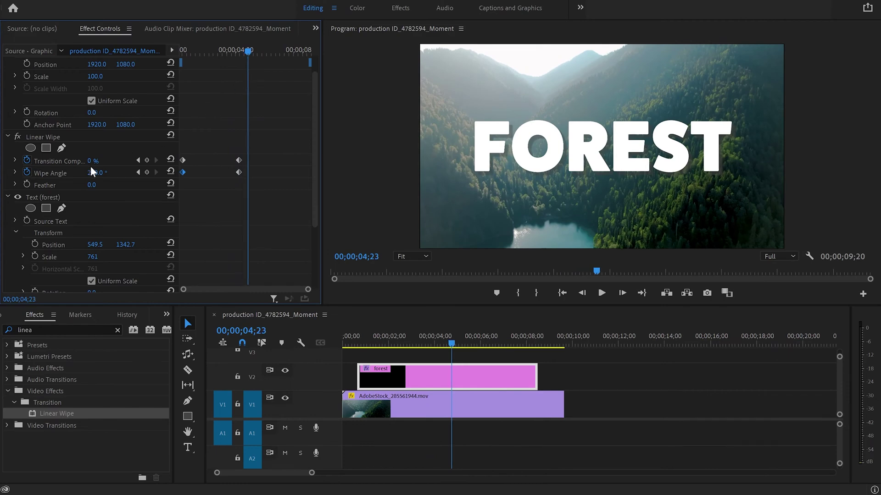
# Keyframe 100% Transition Completion near 00;00;08;06 with a 90° Wipe Angle, and preview the wipe-out.
pyautogui.moveTo(94, 163); pyautogui.dragTo(305, 158)
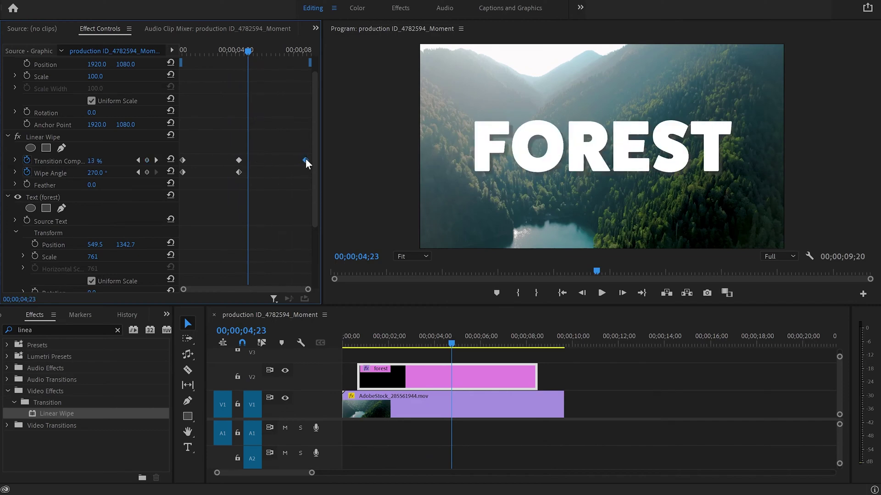
pyautogui.click(94, 174)
pyautogui.write('90')
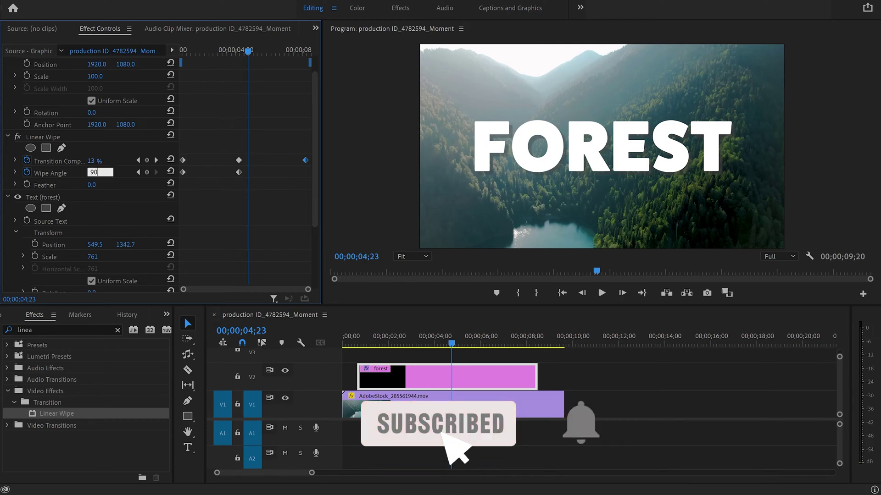
pyautogui.press('Return')
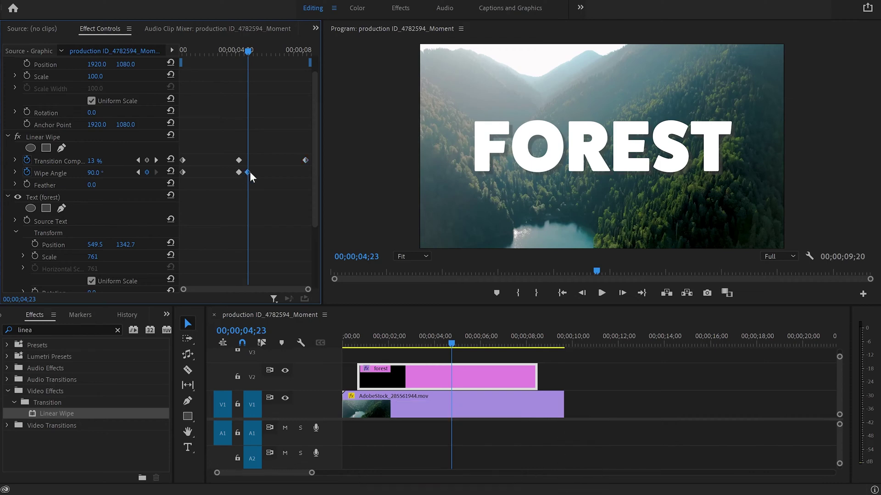
pyautogui.moveTo(251, 56); pyautogui.dragTo(306, 76)
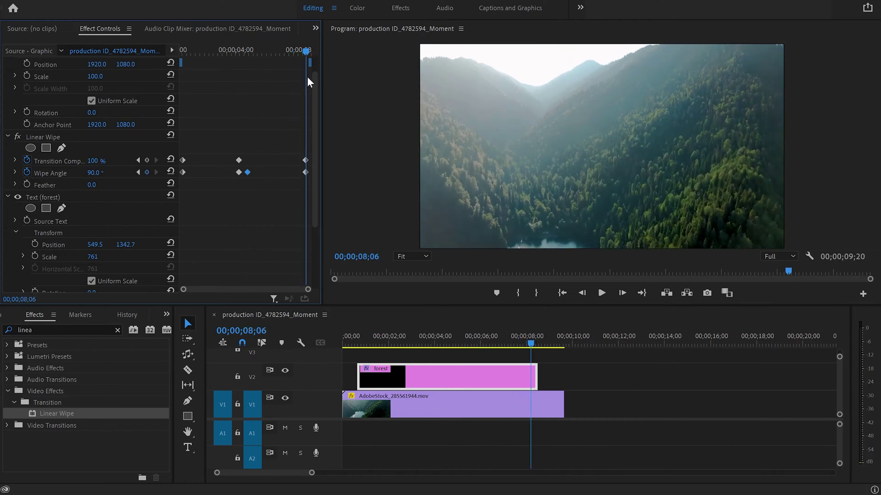
pyautogui.moveTo(306, 54); pyautogui.dragTo(178, 77)
pyautogui.press('space')
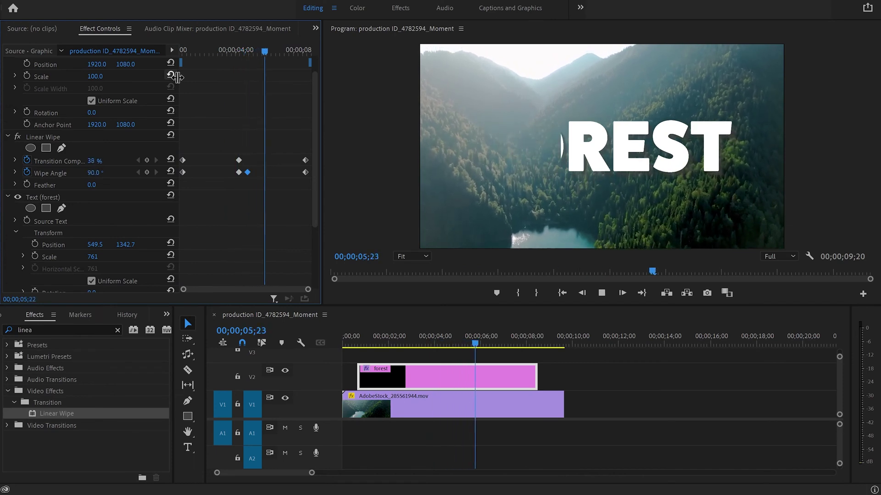
pyautogui.press('space')
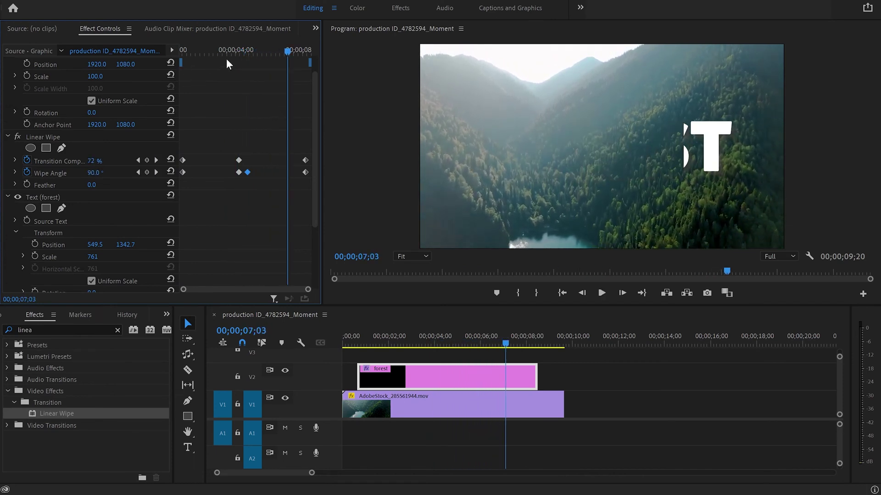
pyautogui.moveTo(281, 51); pyautogui.dragTo(194, 67)
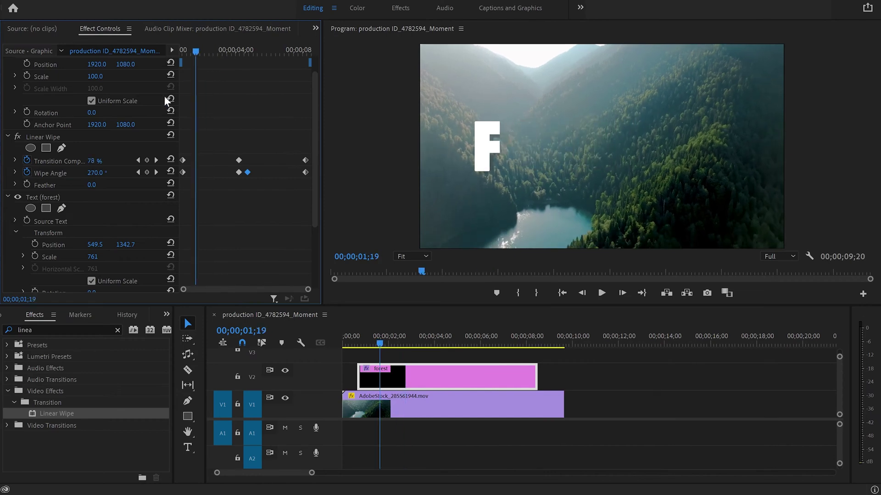
pyautogui.click(94, 185)
# Set the Linear Wipe Feather to 700 and select the first pair of wipe keyframes.
pyautogui.write('700')
pyautogui.press('Return')
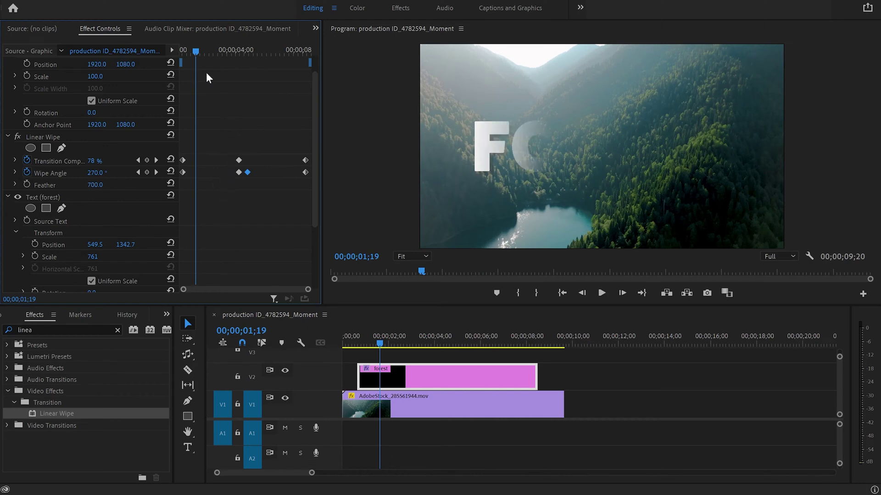
pyautogui.moveTo(197, 51); pyautogui.dragTo(207, 54)
pyautogui.moveTo(191, 140); pyautogui.dragTo(174, 185)
# Set the first wipe keyframes to Ease Out and the four-second keyframes to Continuous Bezier.
pyautogui.rightClick(181, 175)
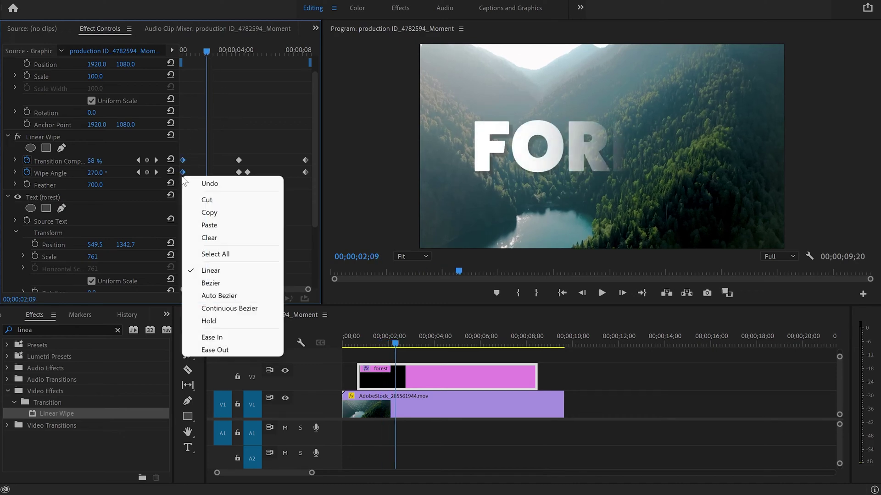
pyautogui.click(244, 349)
pyautogui.moveTo(230, 147); pyautogui.dragTo(250, 172)
pyautogui.rightClick(250, 173)
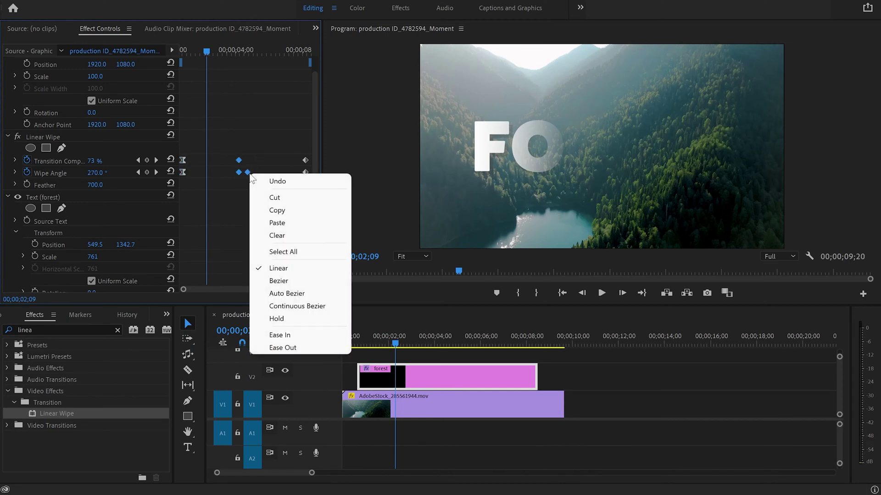
pyautogui.click(315, 306)
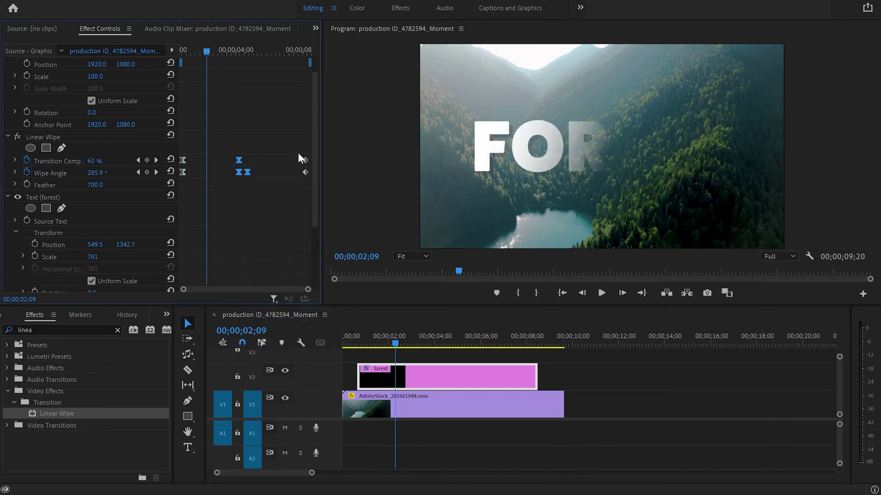
# Ease out the final wipe keyframes and shift them earlier to about 00;00;06;27.
pyautogui.moveTo(299, 153); pyautogui.dragTo(308, 177)
pyautogui.rightClick(305, 173)
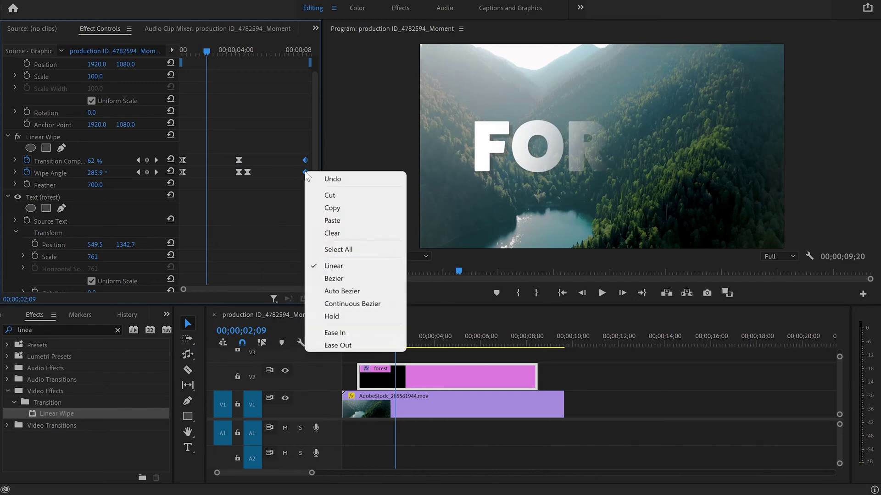
pyautogui.click(360, 344)
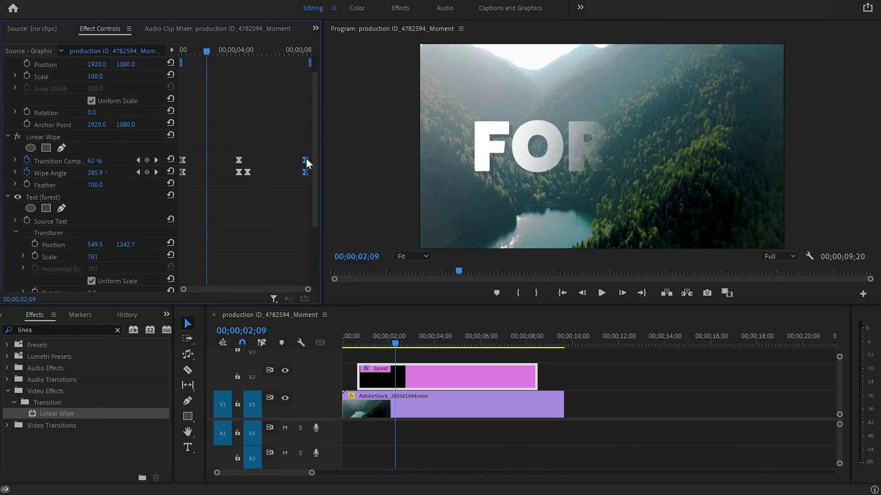
pyautogui.moveTo(306, 158); pyautogui.dragTo(282, 159)
pyautogui.moveTo(208, 49); pyautogui.dragTo(161, 54)
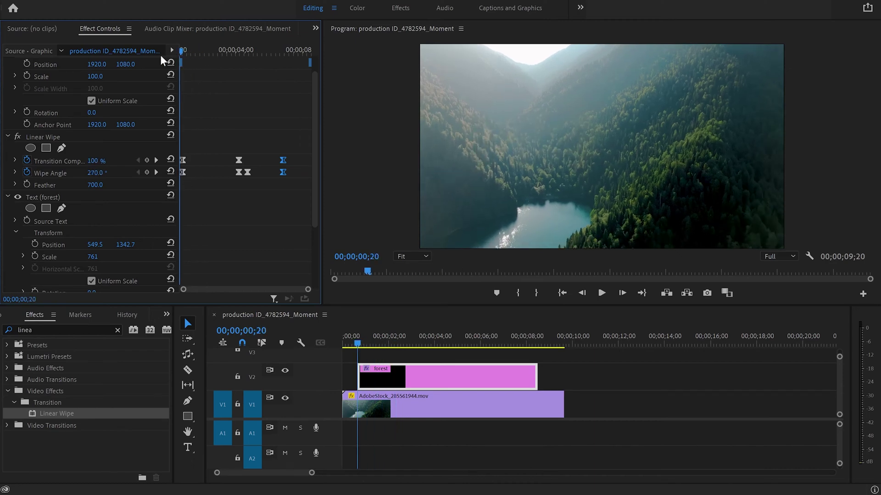
pyautogui.press('space')
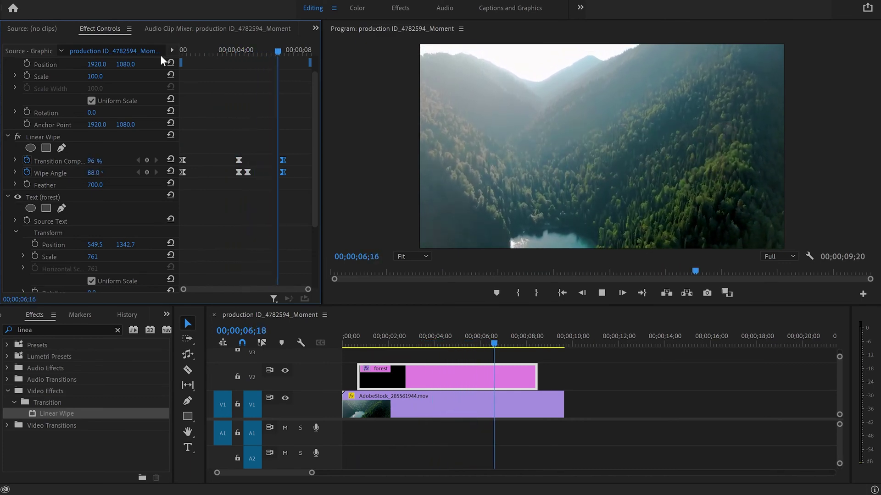
pyautogui.press('space')
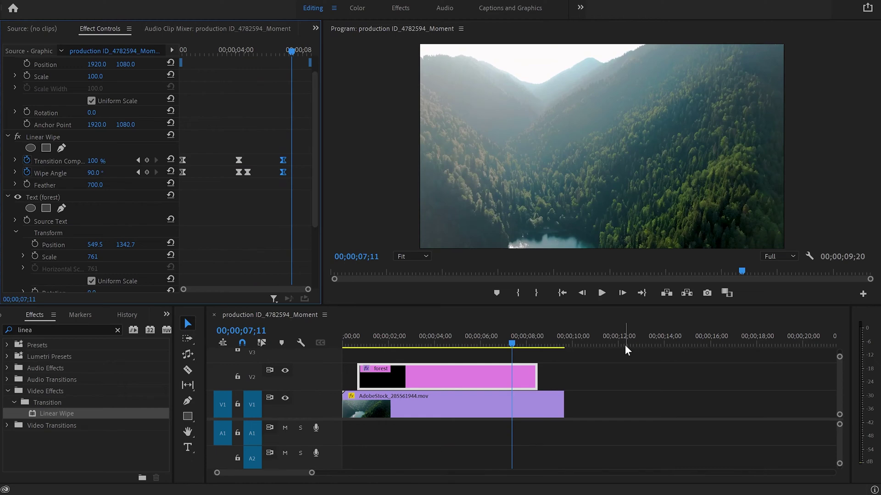
pyautogui.click(64, 138)
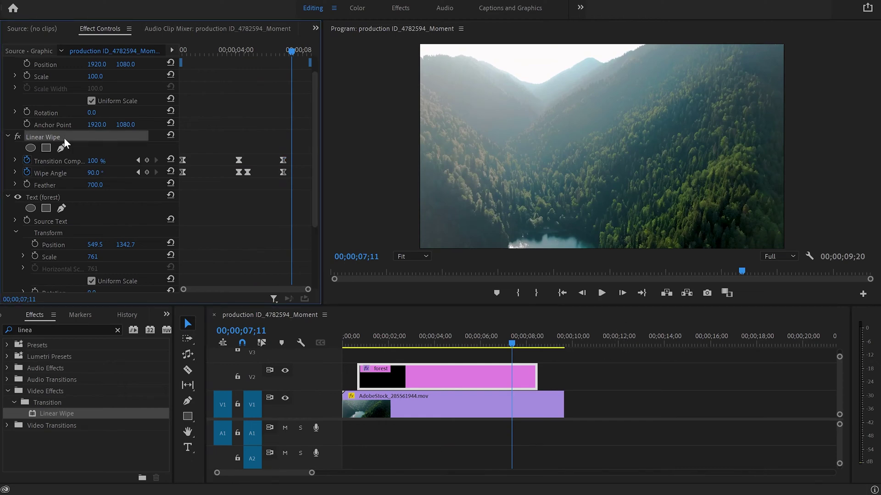
# Delete Linear Wipe, then add a free-draw bezier mask to the title's Text (forest) layer.
pyautogui.press('Delete')
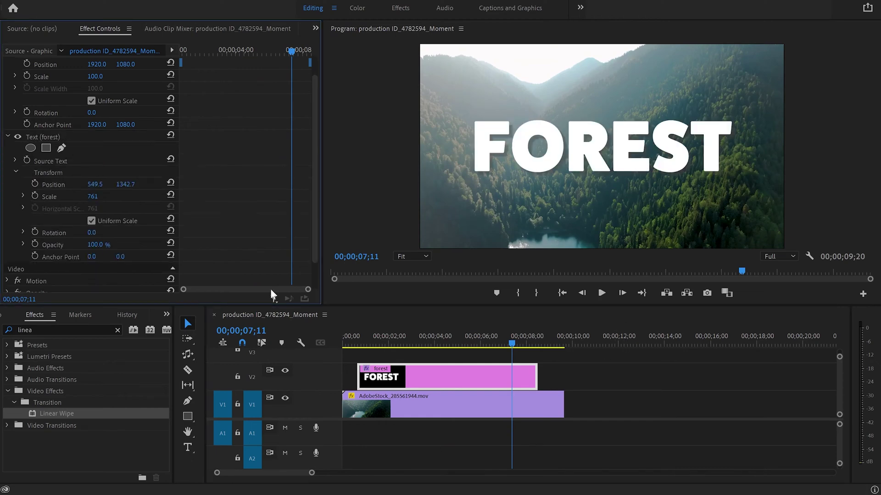
pyautogui.click(459, 378)
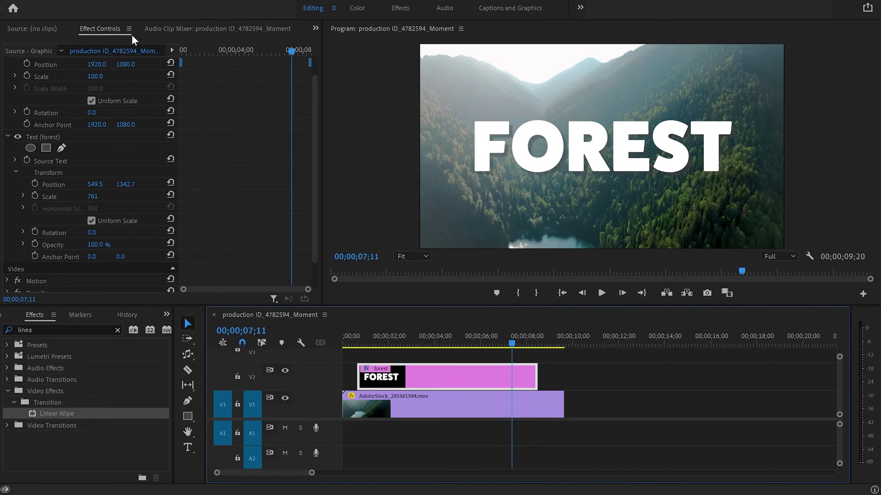
pyautogui.click(54, 134)
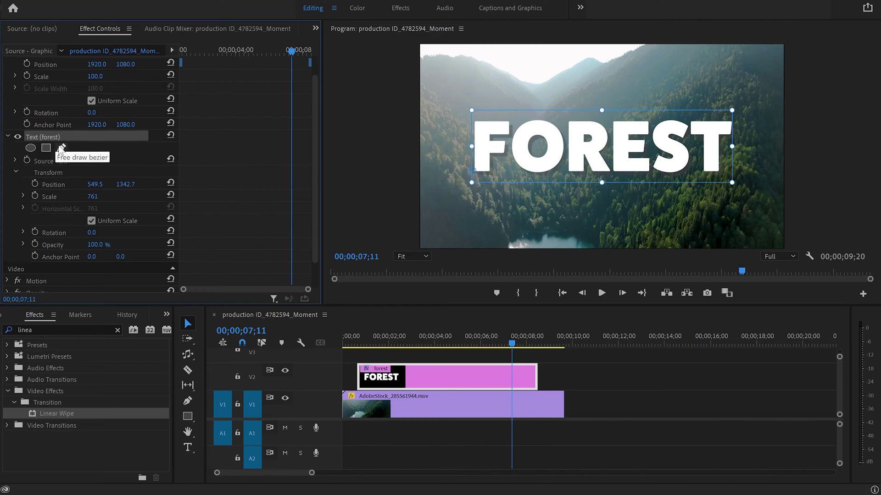
pyautogui.click(61, 147)
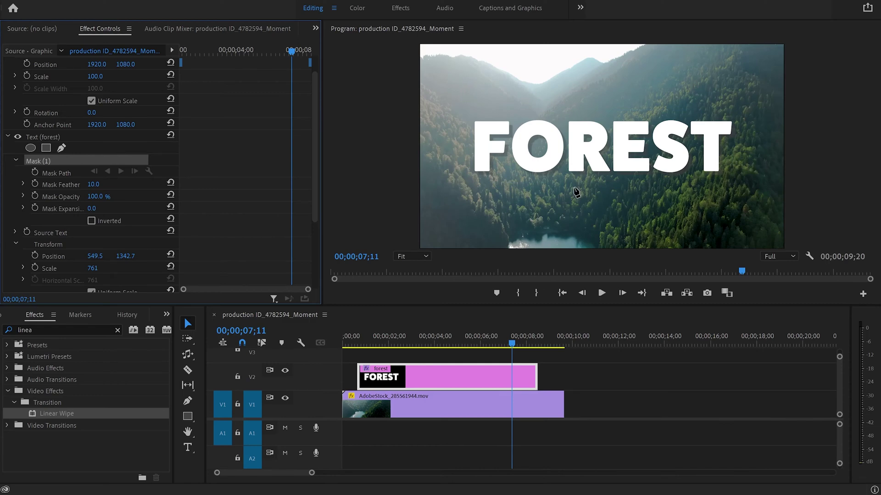
# Draw a closed four-corner mask path around the whole FOREST title in the Program monitor.
pyautogui.click(433, 56)
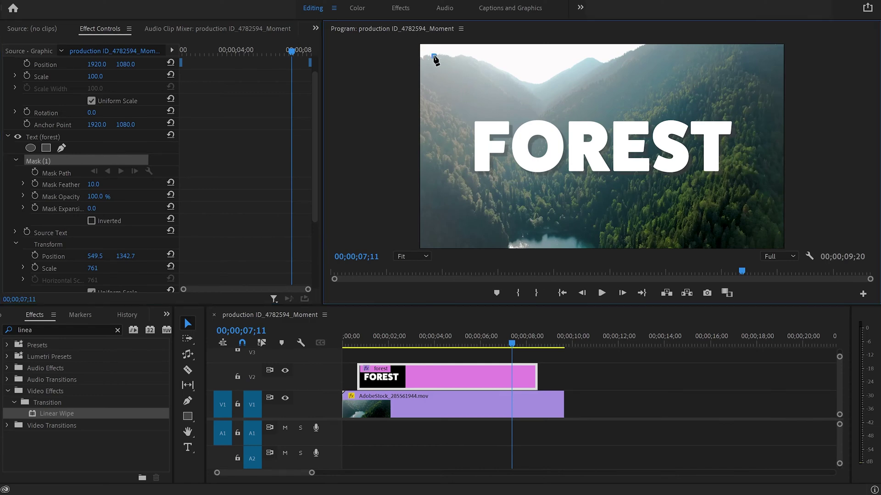
pyautogui.click(432, 235)
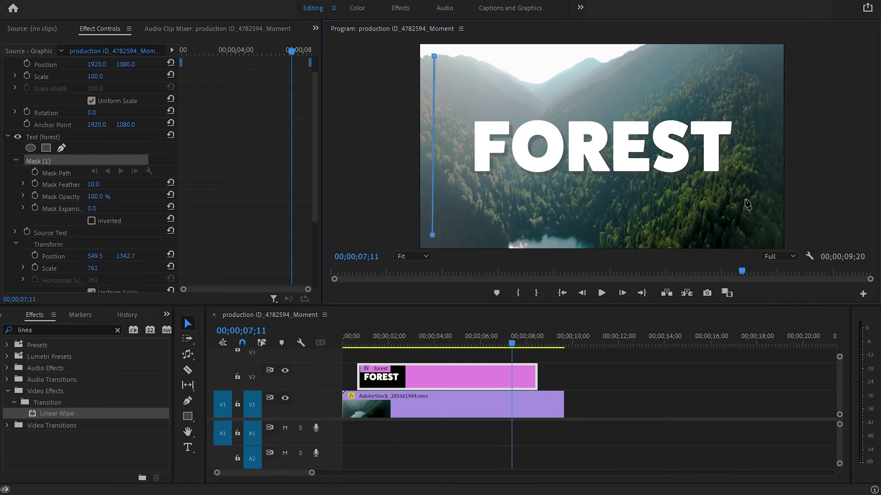
pyautogui.click(769, 236)
pyautogui.click(761, 54)
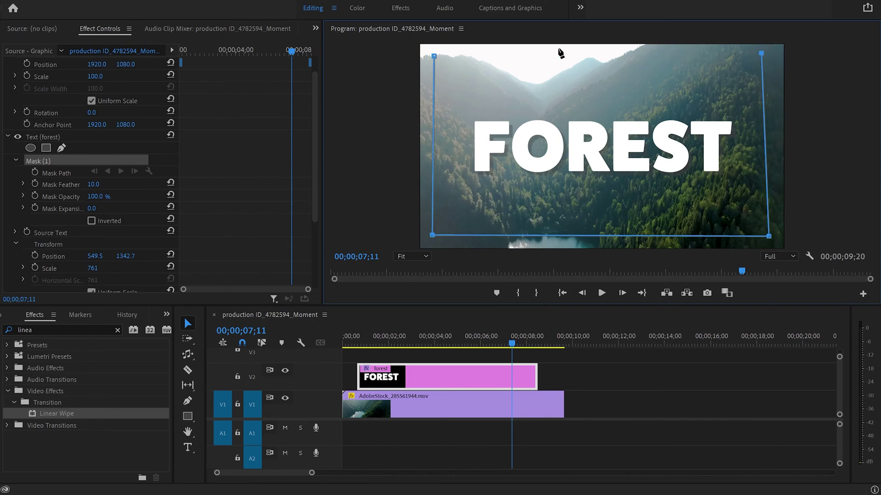
pyautogui.click(434, 56)
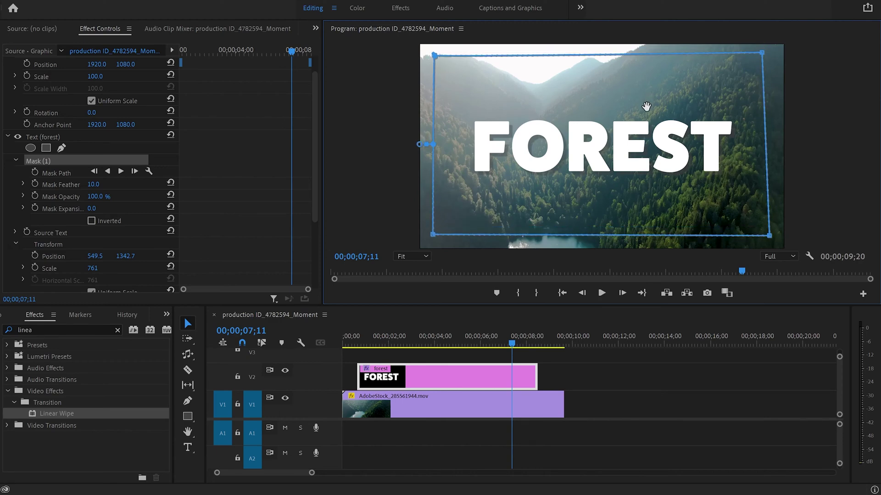
pyautogui.press('Left')
pyautogui.press('Left')
pyautogui.press('Left')
pyautogui.press('Left')
pyautogui.press('Left')
pyautogui.press('Left')
pyautogui.press('Left')
pyautogui.press('Left')
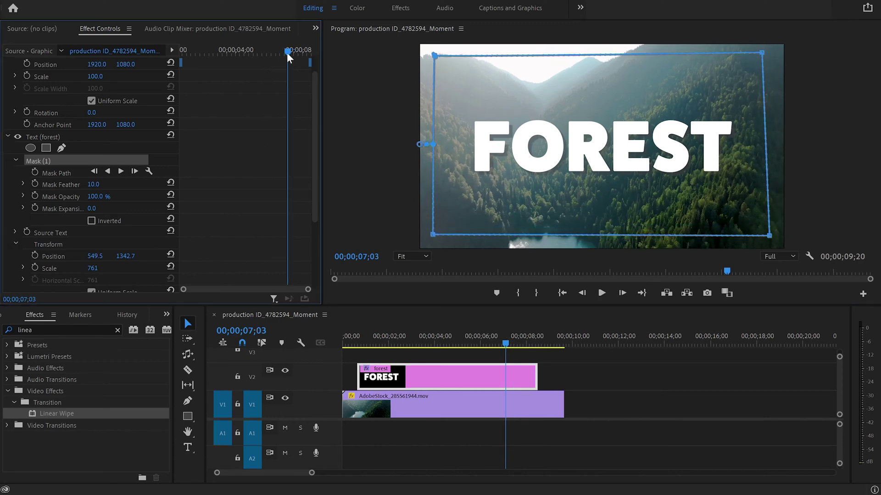
# At about 00;00;00;26, drag the mask off the left edge so FOREST disappears.
pyautogui.moveTo(287, 51); pyautogui.dragTo(183, 58)
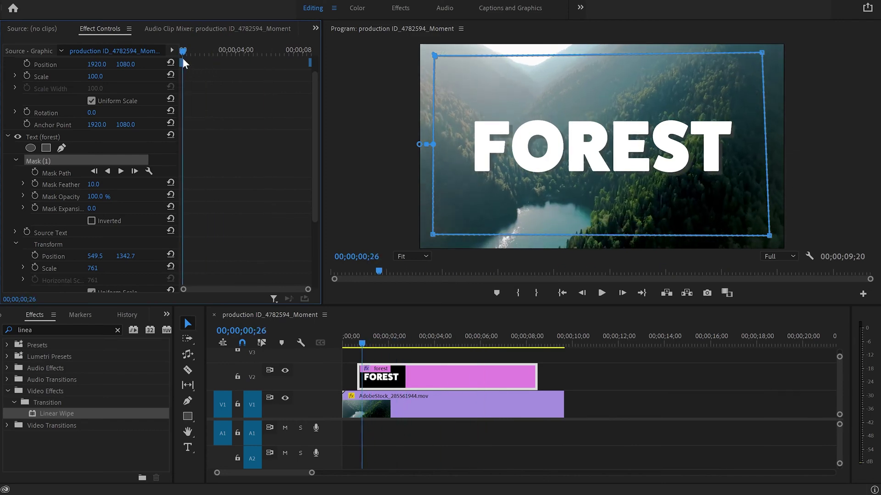
pyautogui.moveTo(692, 87); pyautogui.dragTo(340, 89)
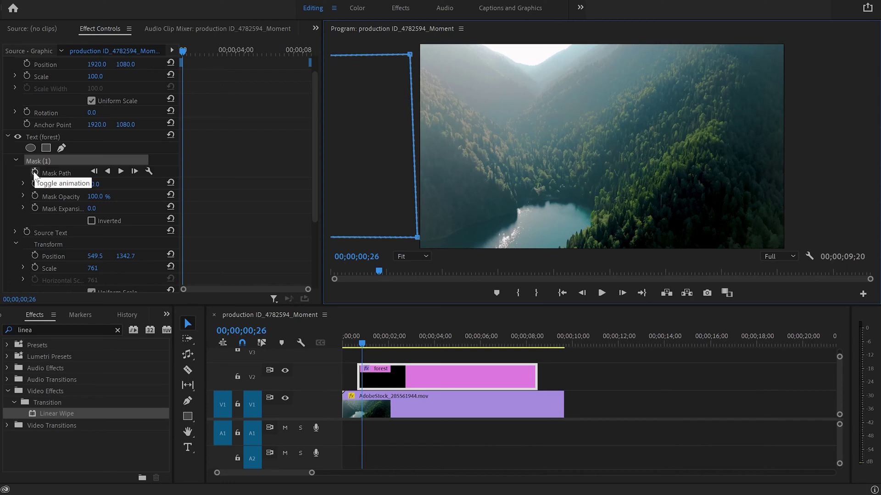
# Start Mask Path keyframing, then at 00;00;04;12 move the mask over the title to reveal FOREST.
pyautogui.click(35, 172)
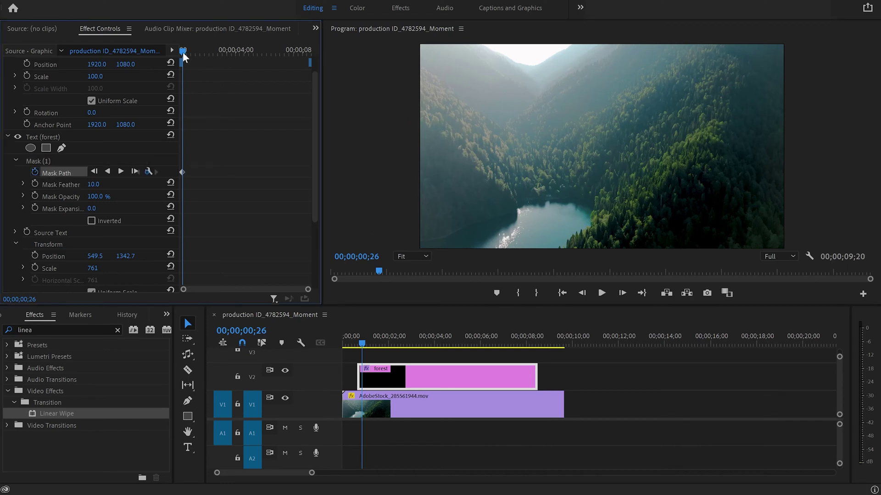
pyautogui.moveTo(183, 52); pyautogui.dragTo(241, 64)
pyautogui.click(40, 160)
pyautogui.click(355, 136)
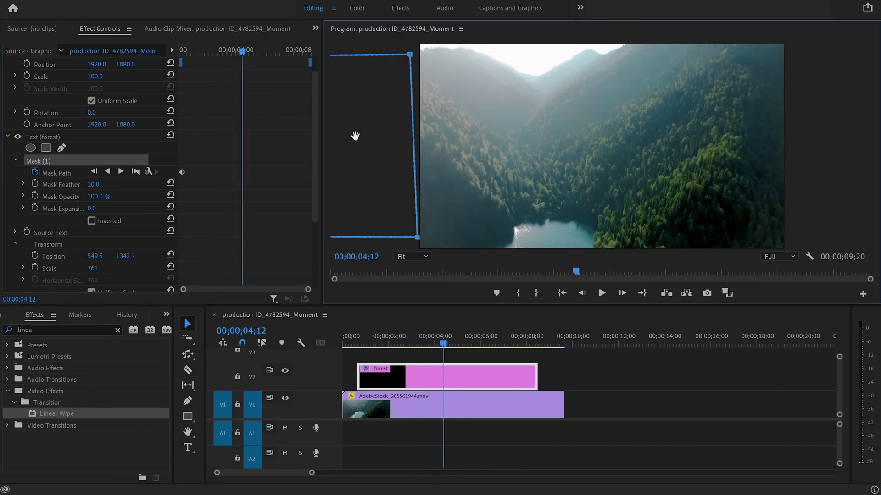
pyautogui.moveTo(355, 135); pyautogui.dragTo(705, 143)
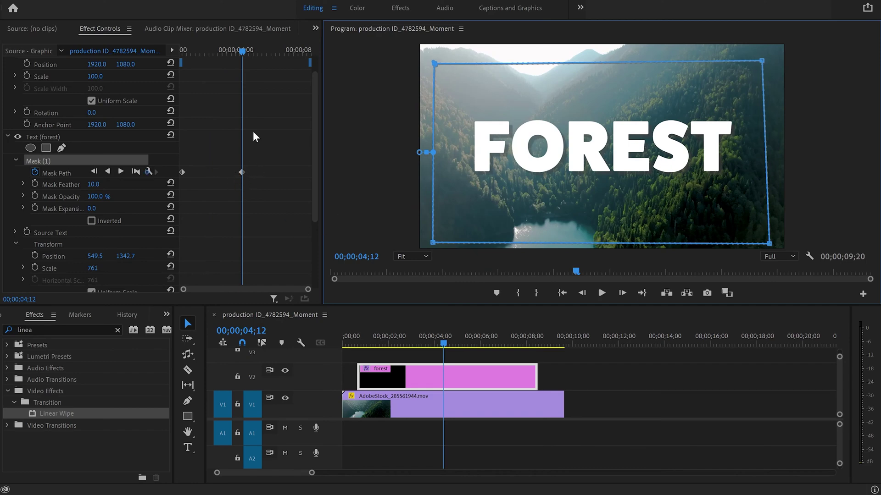
# At 00;00;07;19, slide the mask fully past the right edge to hide FOREST.
pyautogui.moveTo(242, 51); pyautogui.dragTo(296, 65)
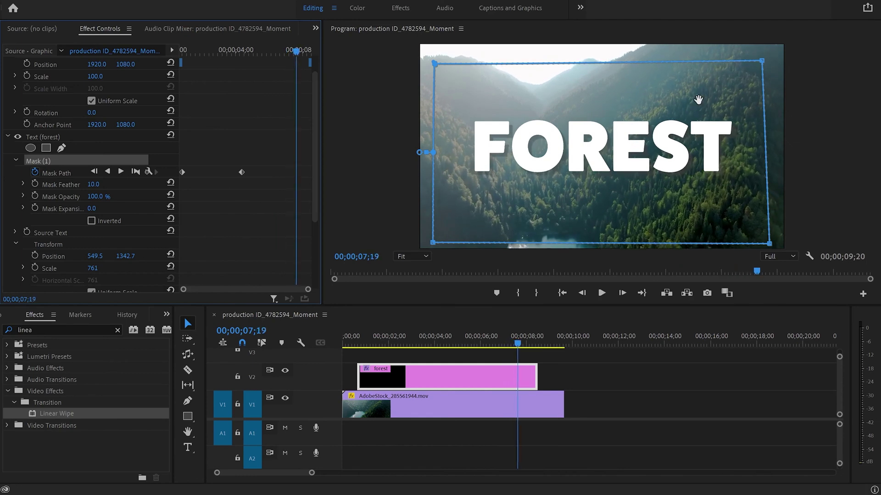
pyautogui.moveTo(588, 90); pyautogui.dragTo(877, 89)
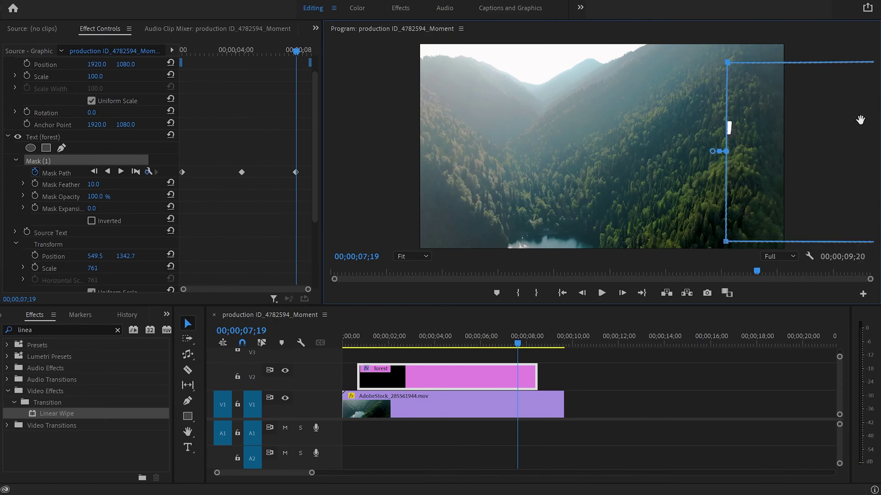
pyautogui.moveTo(826, 110); pyautogui.dragTo(877, 129)
pyautogui.moveTo(826, 116); pyautogui.dragTo(845, 118)
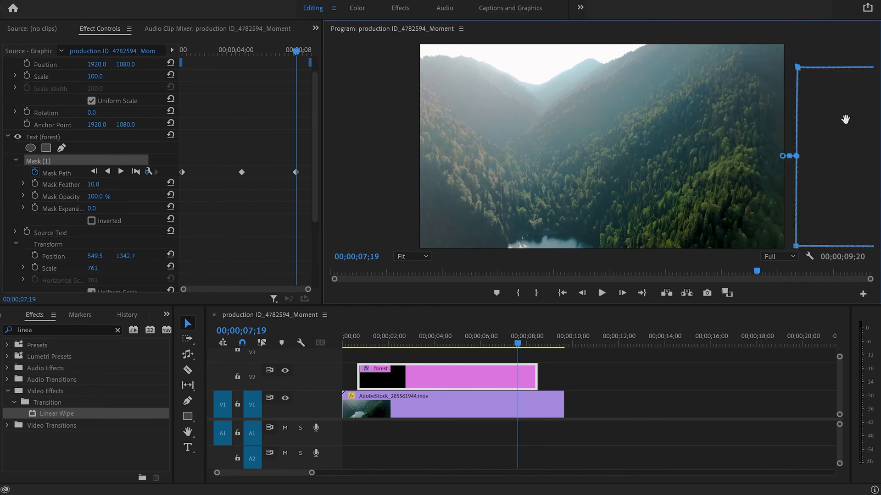
pyautogui.press('space')
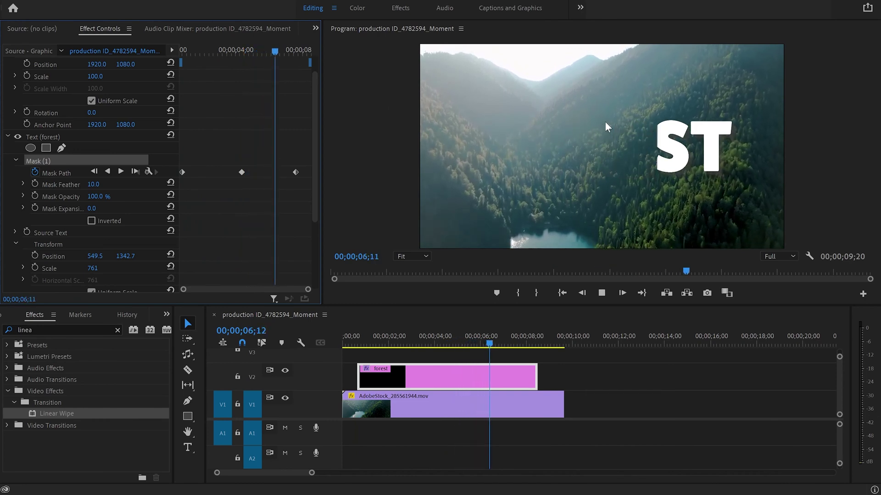
pyautogui.press('space')
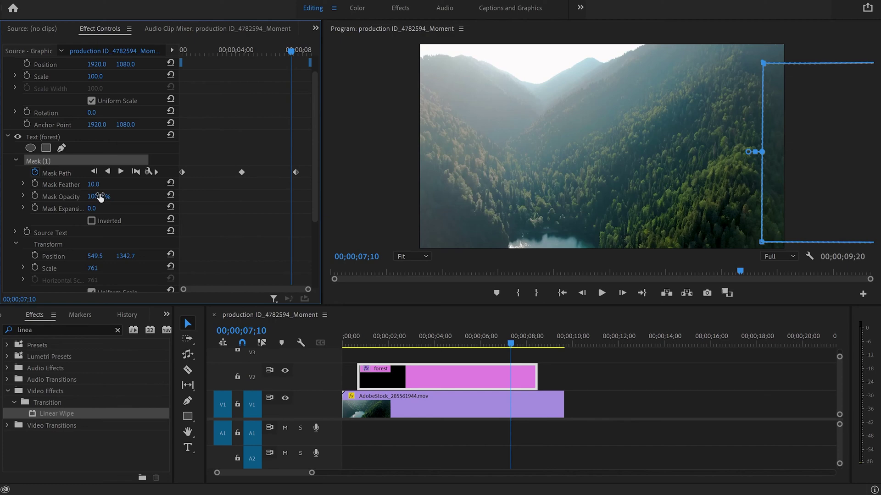
# Save the project, then raise Mask (1)'s feather on the FOREST title from 10 to 700.
pyautogui.hotkey('ctrl', 's')
pyautogui.click(94, 184)
pyautogui.press('Return')
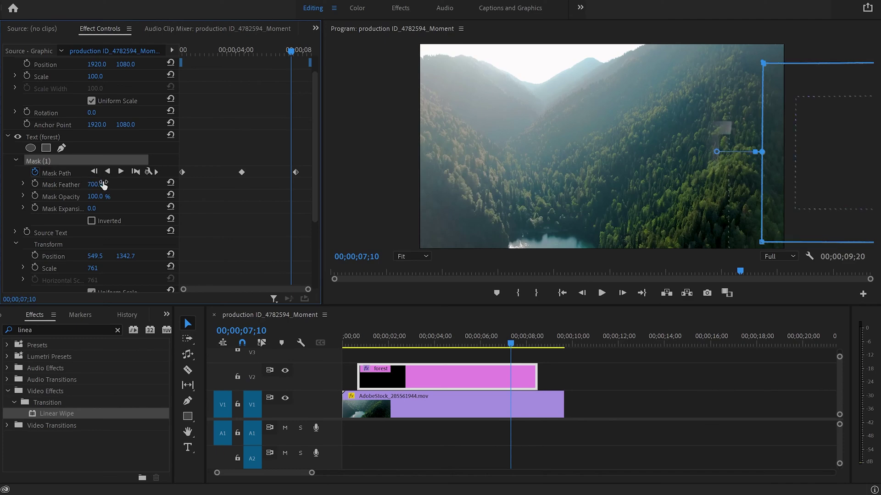